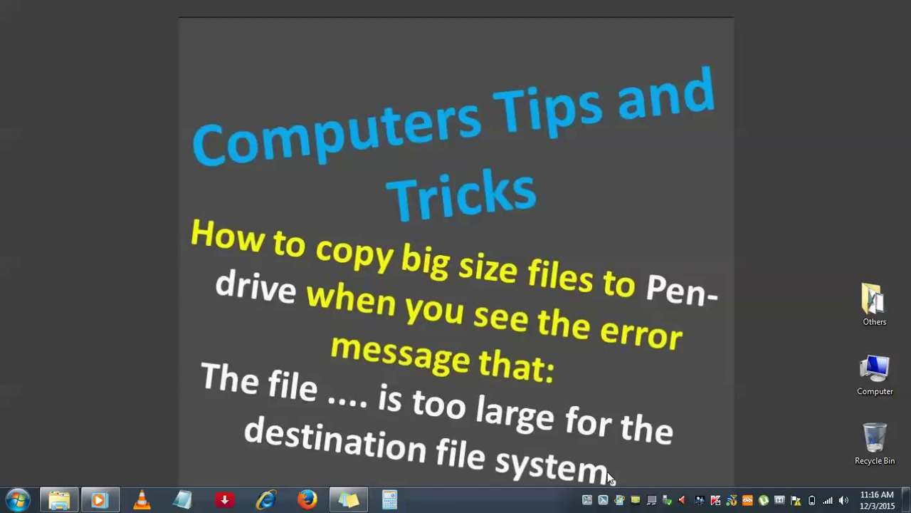
# Step: Restore the English movies window and snap a second Explorer window to the right half
pyautogui.click(60, 498)
pyautogui.click(186, 361)
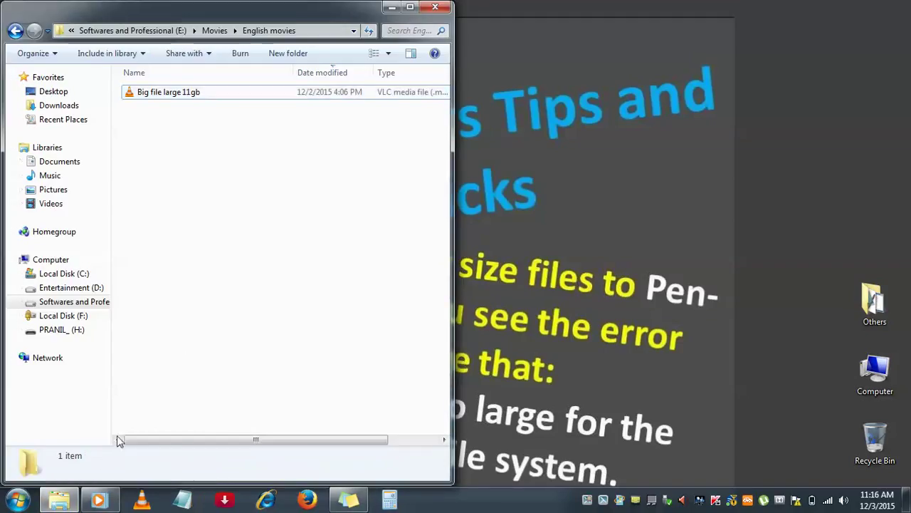
pyautogui.rightClick(64, 503)
pyautogui.click(72, 431)
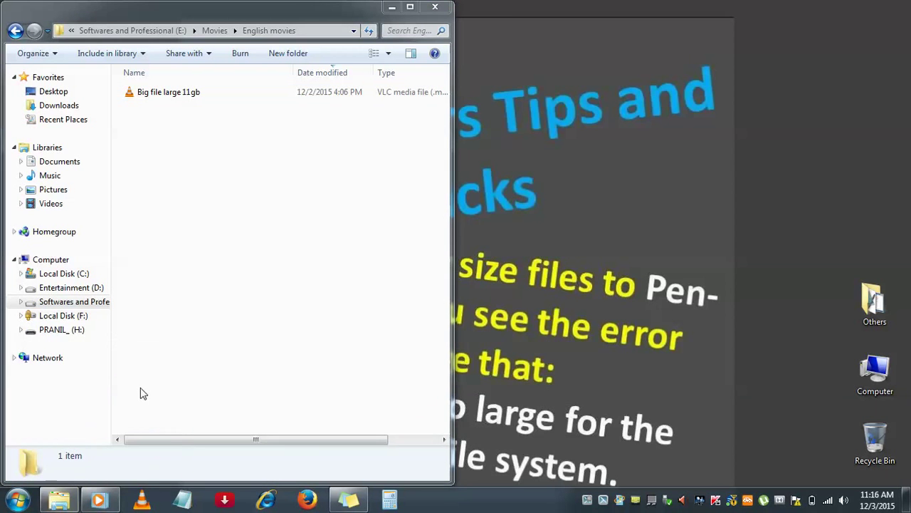
pyautogui.moveTo(714, 82); pyautogui.dragTo(910, 20)
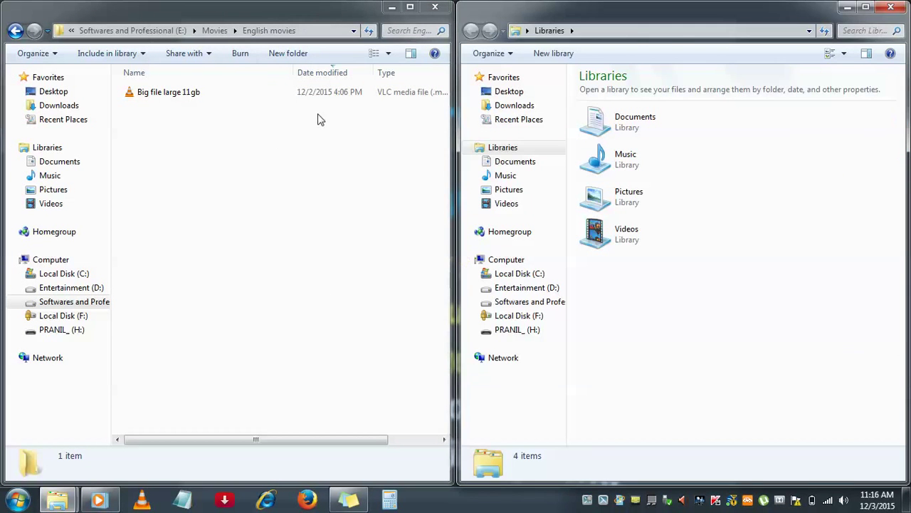
pyautogui.click(189, 95)
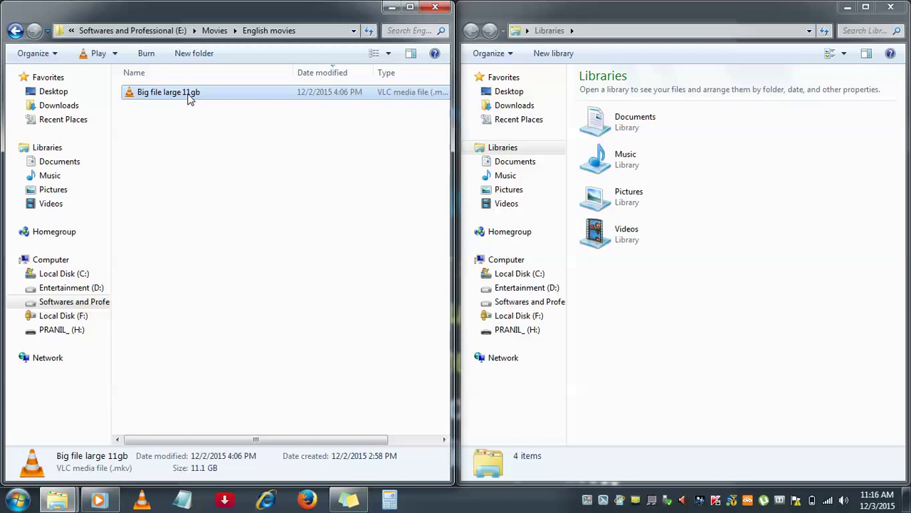
# Step: Show Computer in the right window and confirm pendrive H: is FAT32 with 29.3 GB free
pyautogui.click(507, 259)
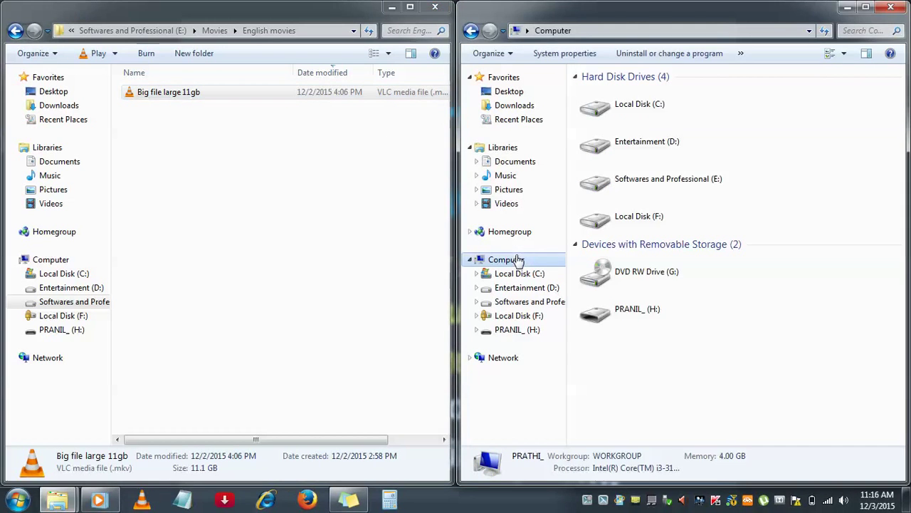
pyautogui.click(646, 308)
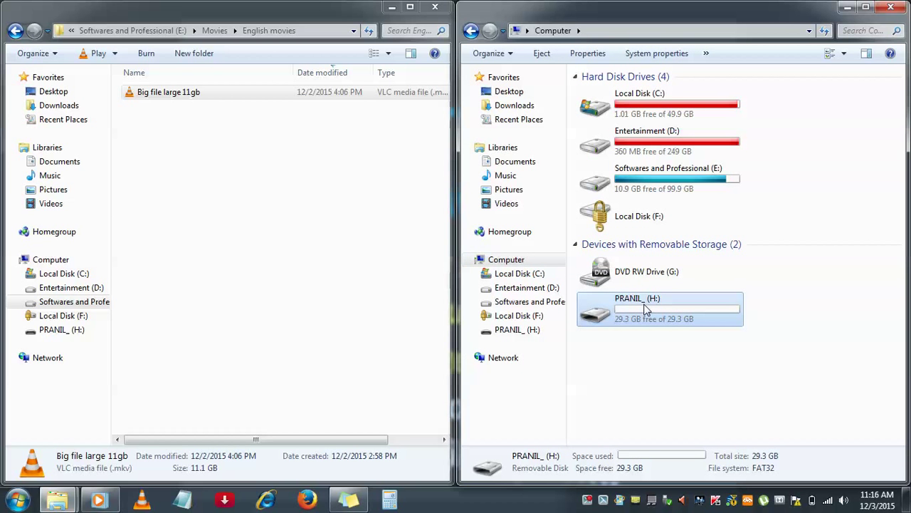
pyautogui.click(204, 92)
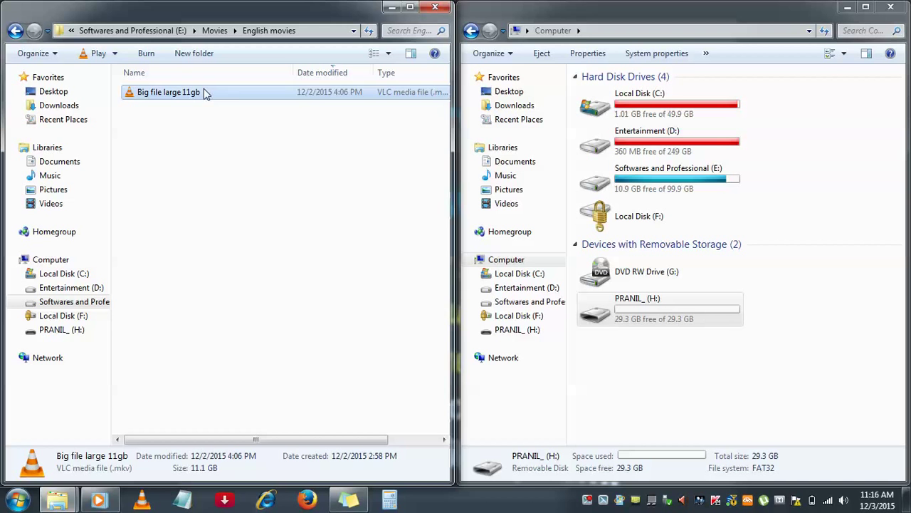
pyautogui.rightClick(205, 93)
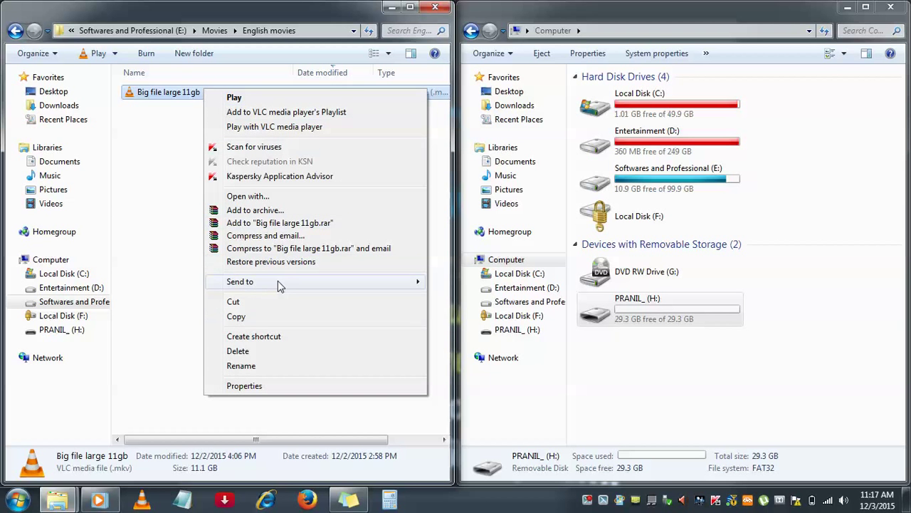
pyautogui.moveTo(278, 282)
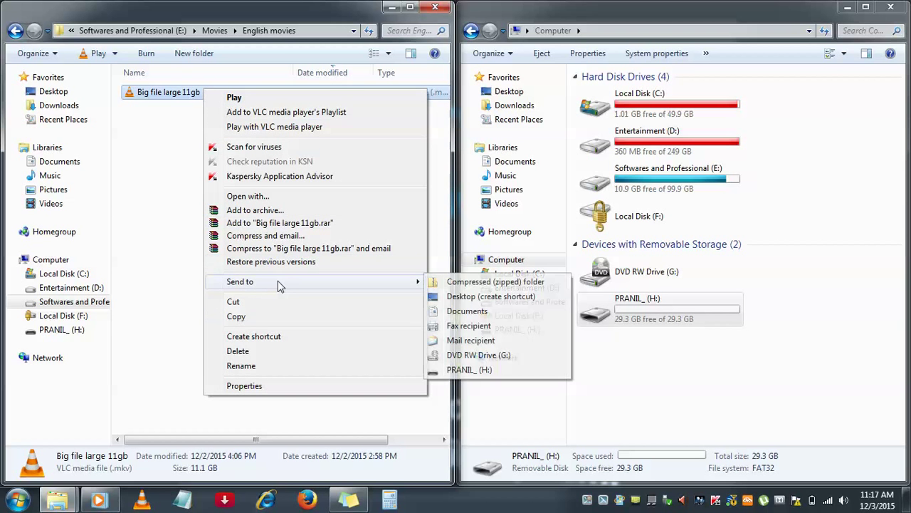
pyautogui.click(457, 372)
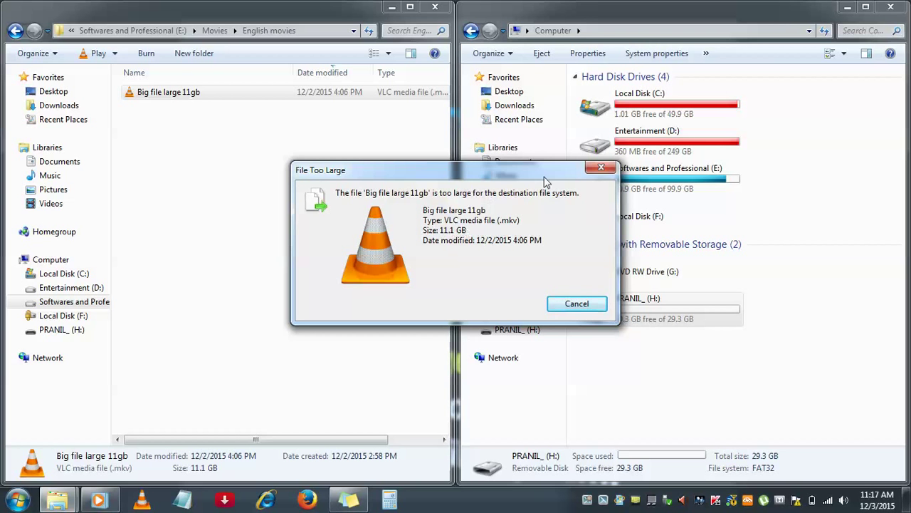
pyautogui.click(576, 302)
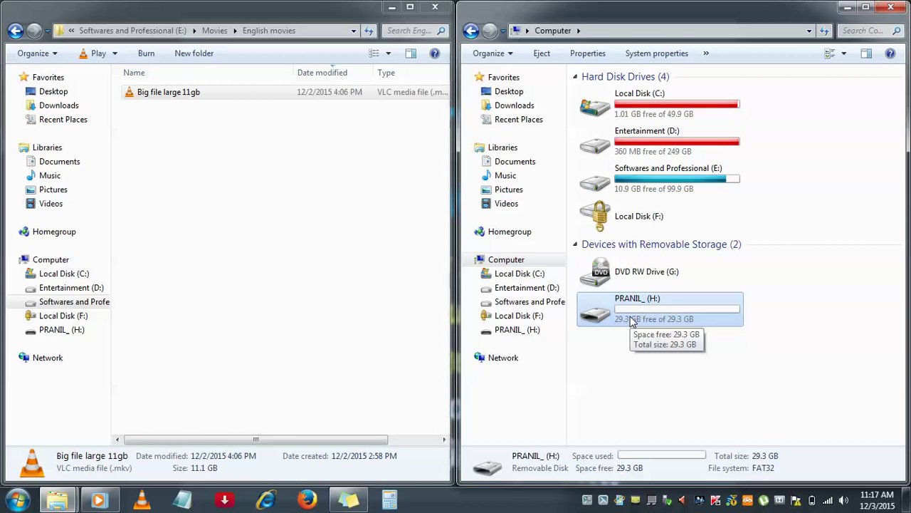
# Step: Review pendrive H:'s properties on the Tools, Hardware and Sharing tabs, then close them
pyautogui.rightClick(624, 317)
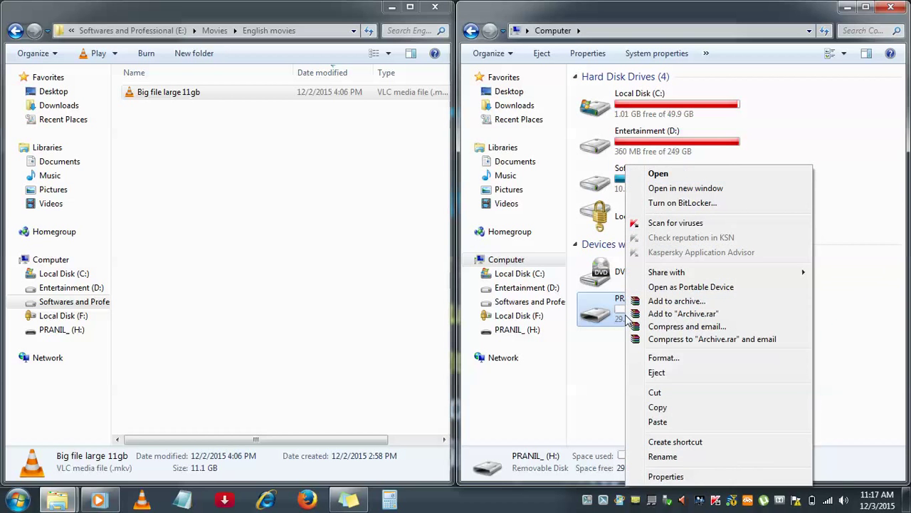
pyautogui.click(677, 477)
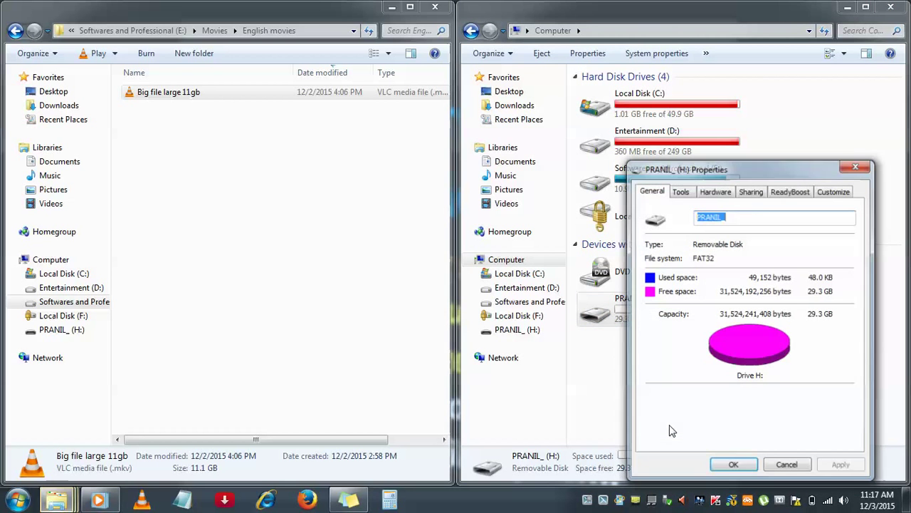
pyautogui.moveTo(649, 160); pyautogui.dragTo(300, 107)
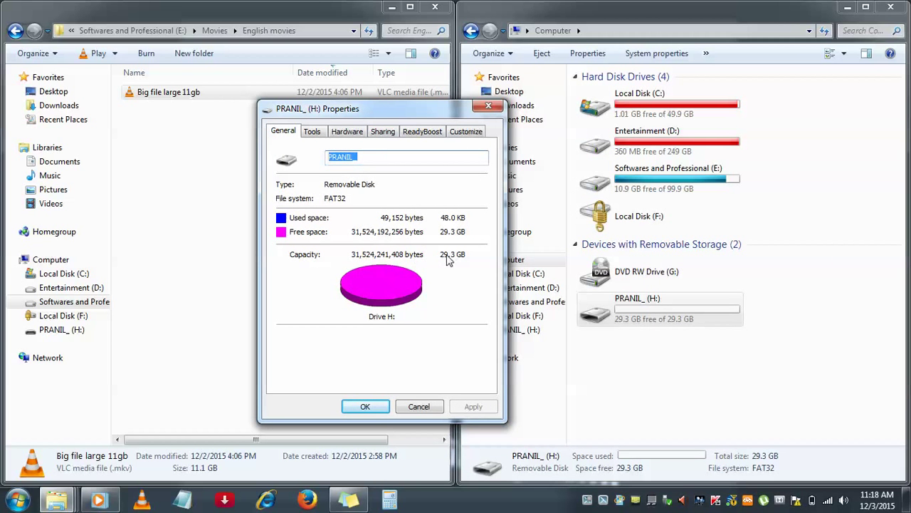
pyautogui.click(313, 132)
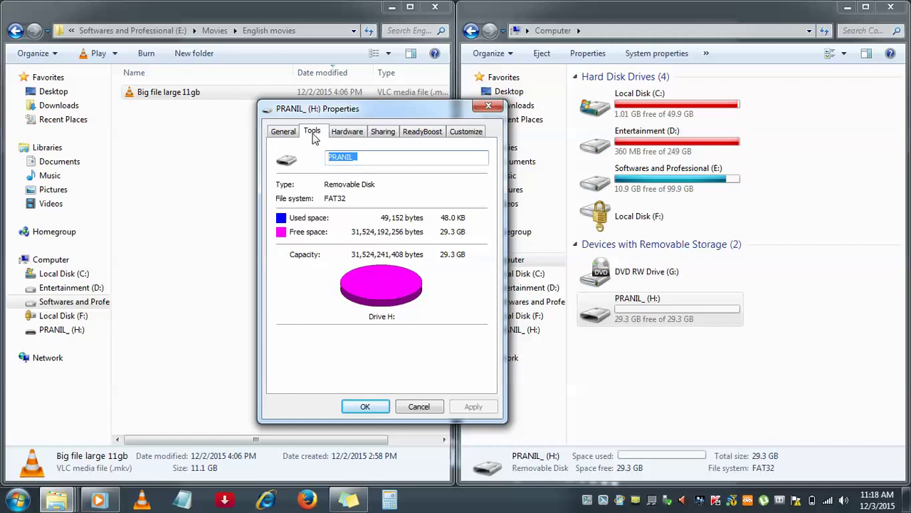
pyautogui.click(347, 131)
pyautogui.click(382, 132)
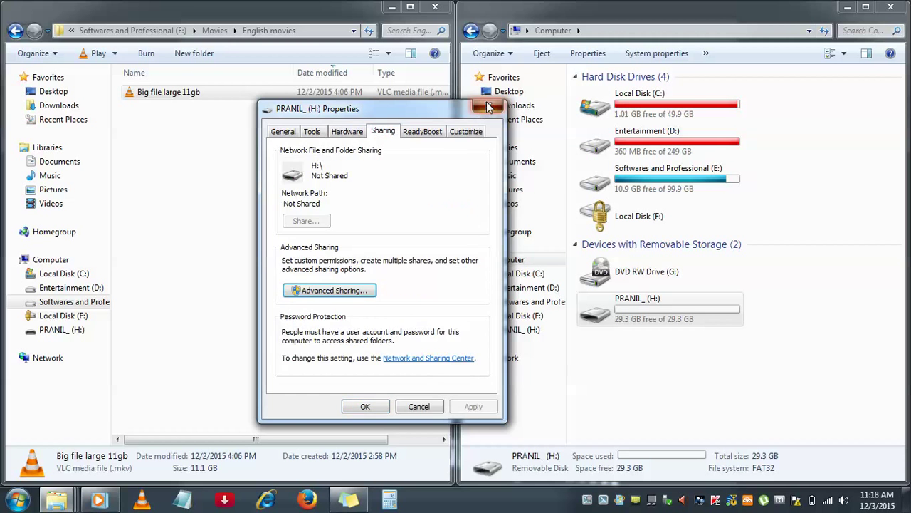
pyautogui.click(484, 107)
# Step: Check that the Big file large 11gb video's size in Properties is 11.1 GB
pyautogui.click(229, 144)
pyautogui.click(210, 92)
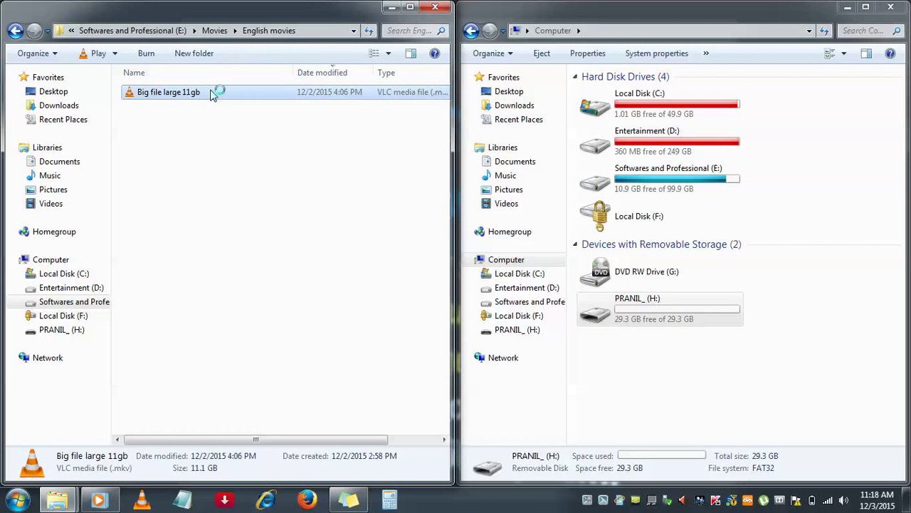
pyautogui.rightClick(212, 93)
pyautogui.click(286, 384)
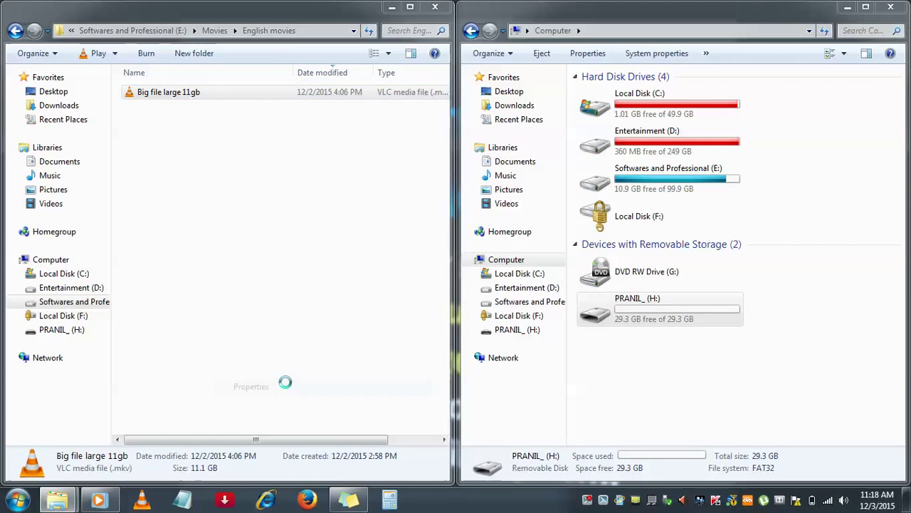
pyautogui.moveTo(279, 238); pyautogui.dragTo(309, 237)
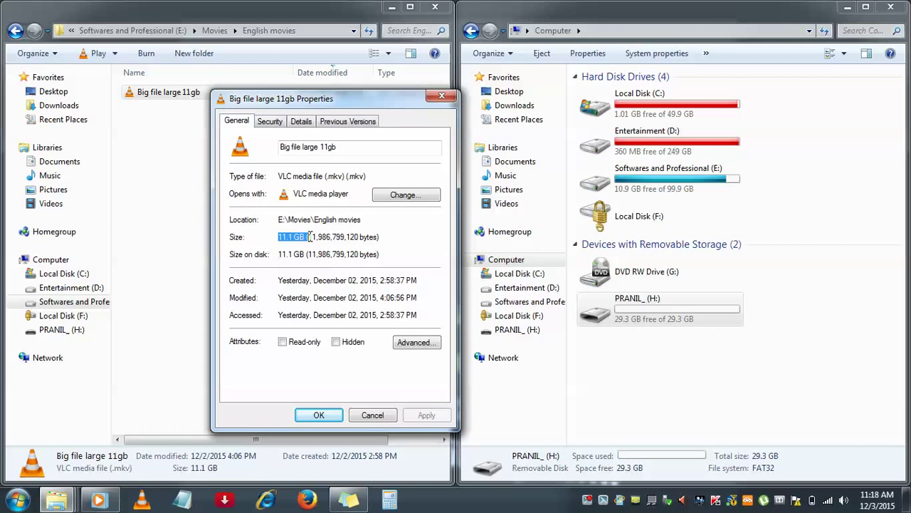
pyautogui.click(442, 95)
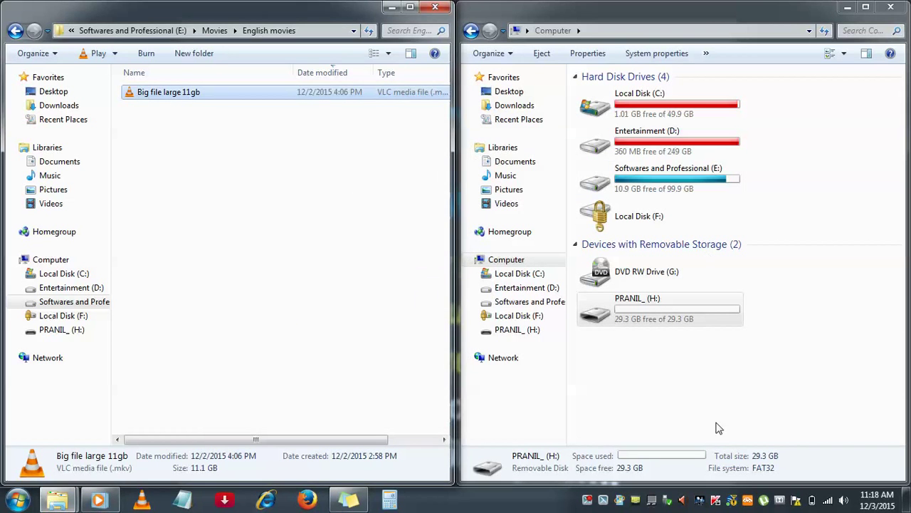
pyautogui.click(668, 396)
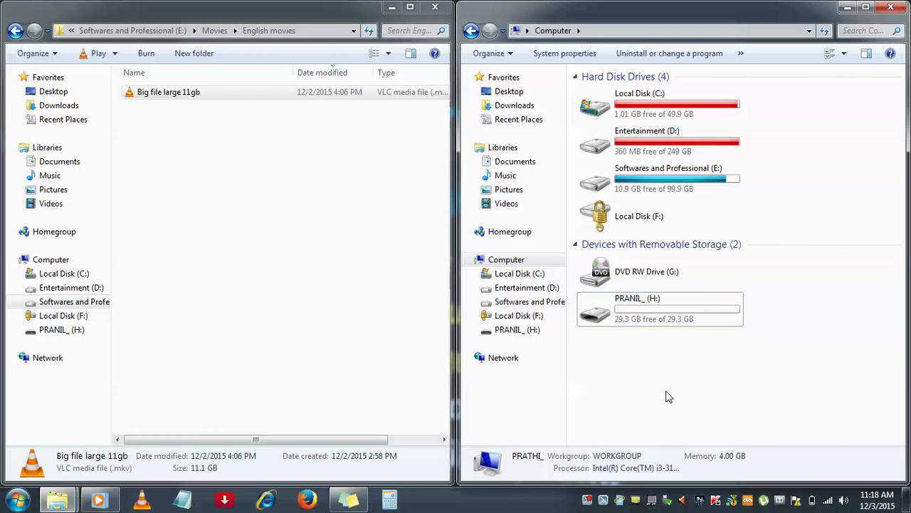
# Step: Quick-format pendrive H: as NTFS, accepting the data-erase warning and completion message
pyautogui.click(644, 313)
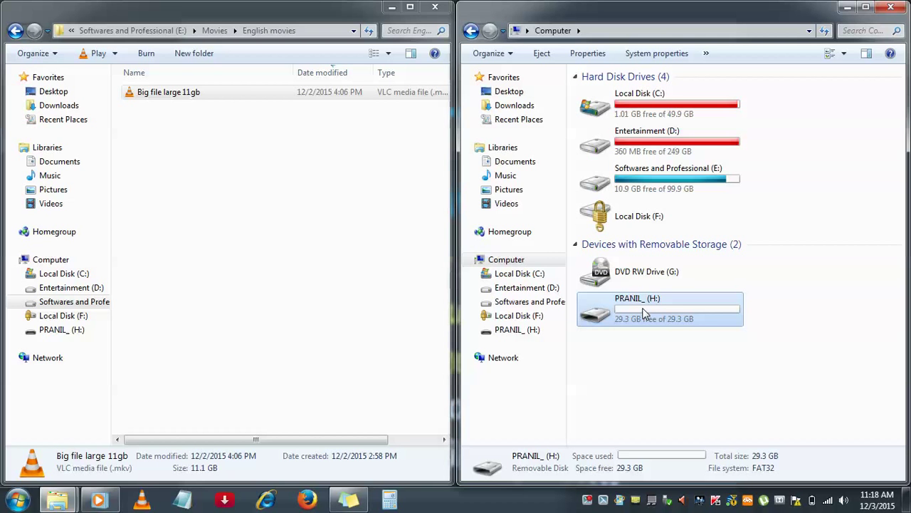
pyautogui.rightClick(644, 313)
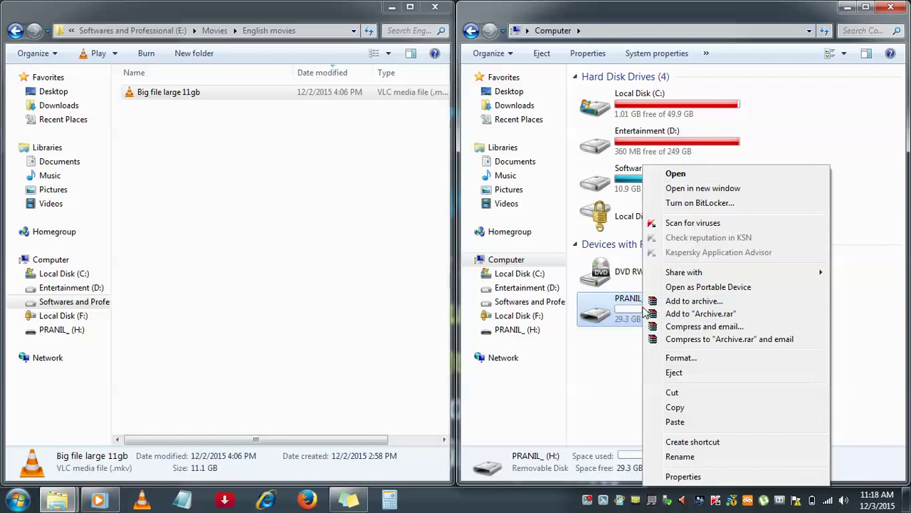
pyautogui.click(678, 358)
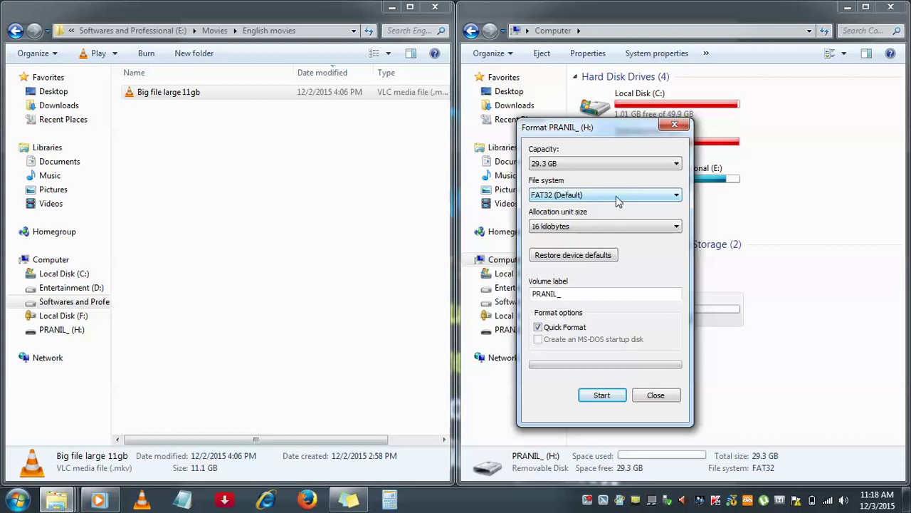
pyautogui.click(615, 195)
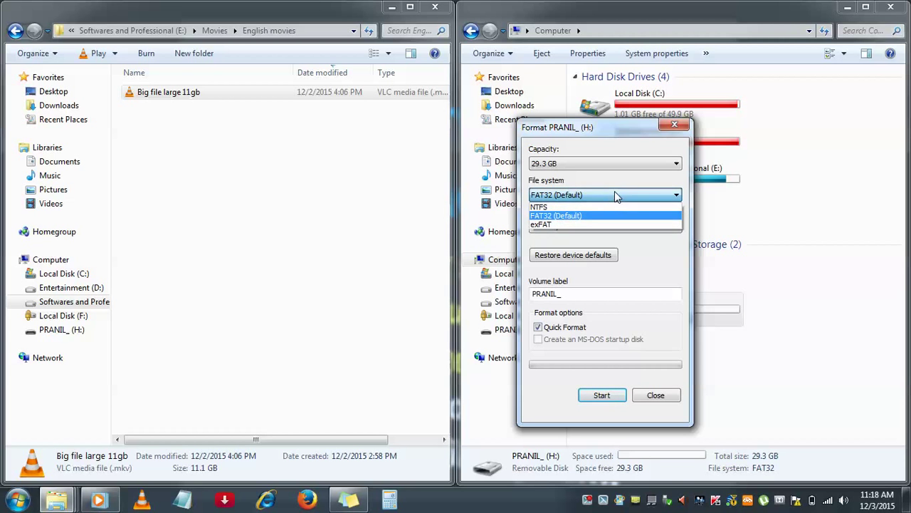
pyautogui.click(616, 207)
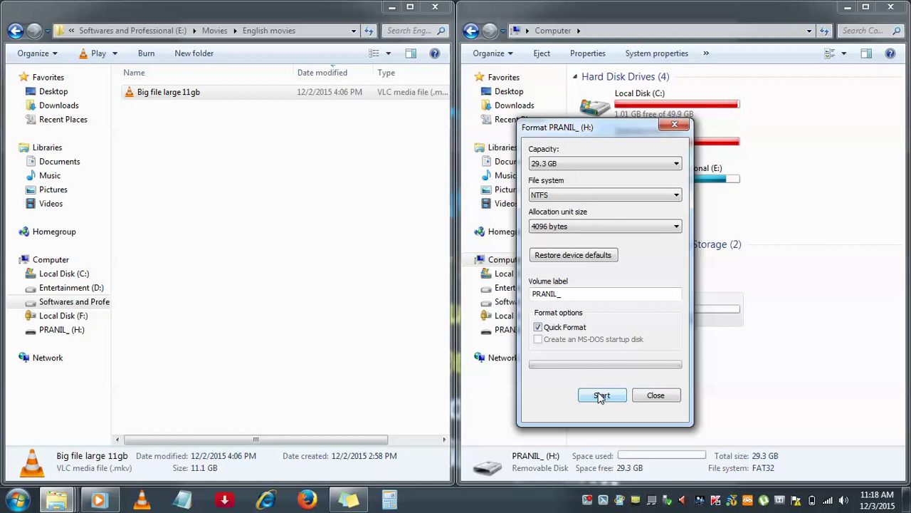
pyautogui.click(602, 396)
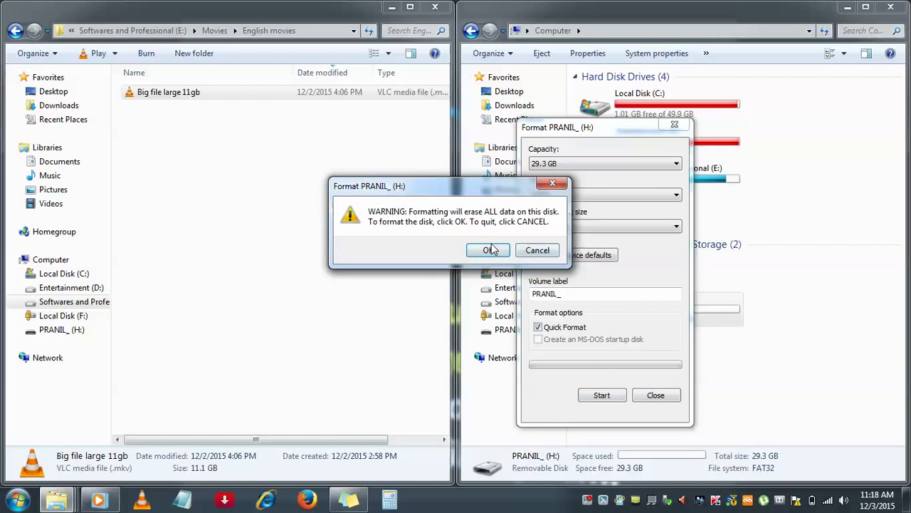
pyautogui.click(490, 248)
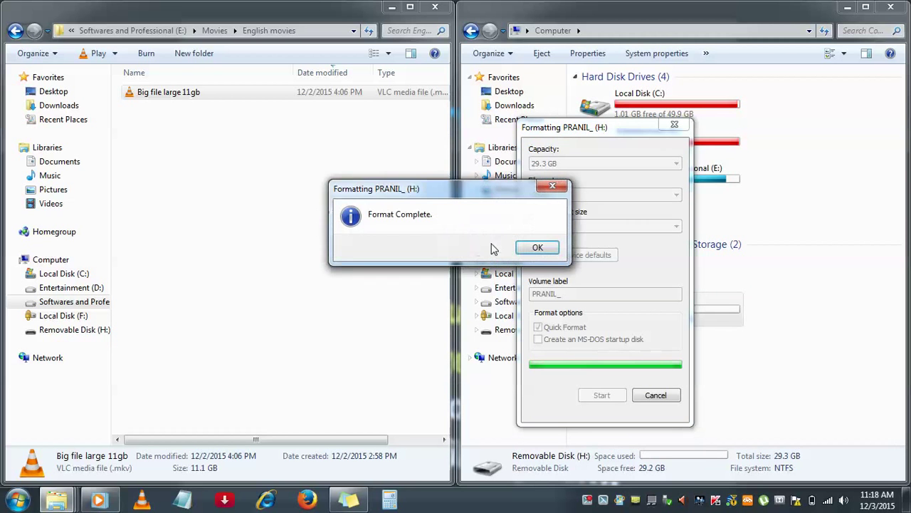
pyautogui.click(538, 247)
# Step: Close the Format window and select the Big file large 11gb video in English movies
pyautogui.click(656, 394)
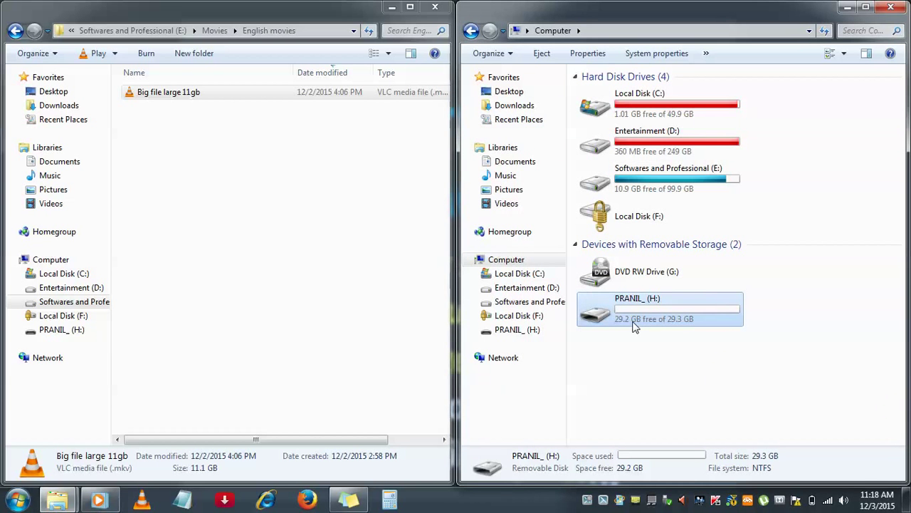
pyautogui.moveTo(635, 325)
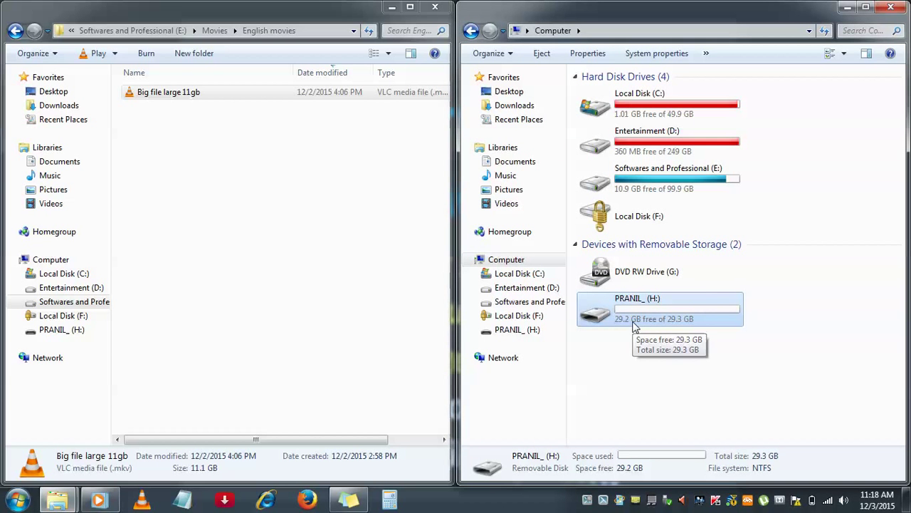
pyautogui.click(299, 173)
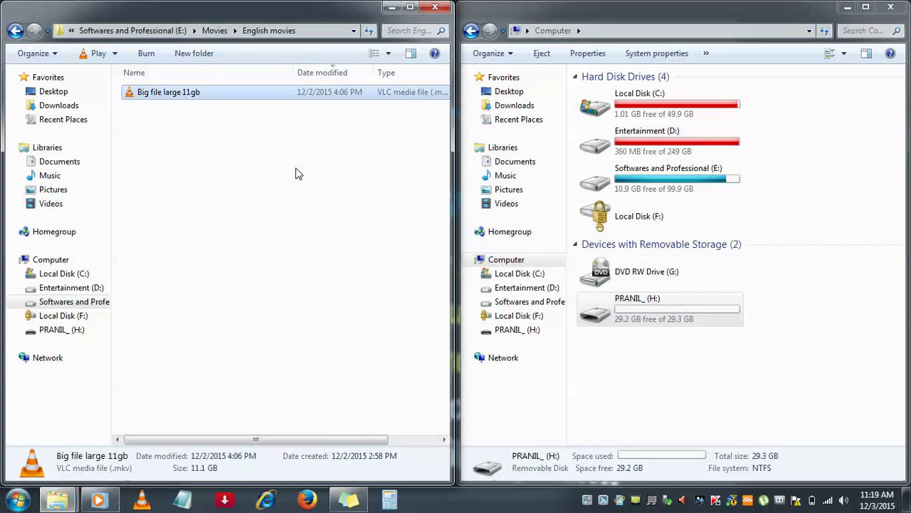
pyautogui.click(281, 96)
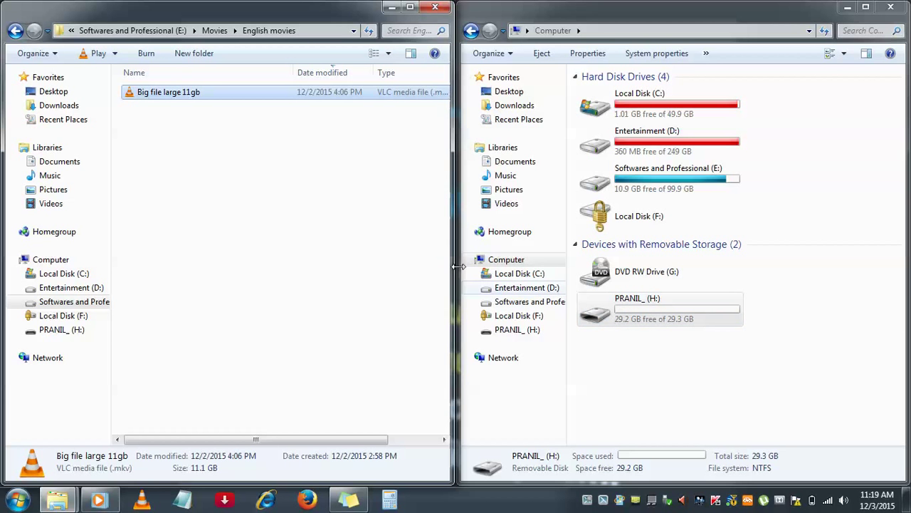
# Step: Send Big file large 11gb to the removable pendrive (H:) to start the copy
pyautogui.click(278, 164)
pyautogui.click(263, 94)
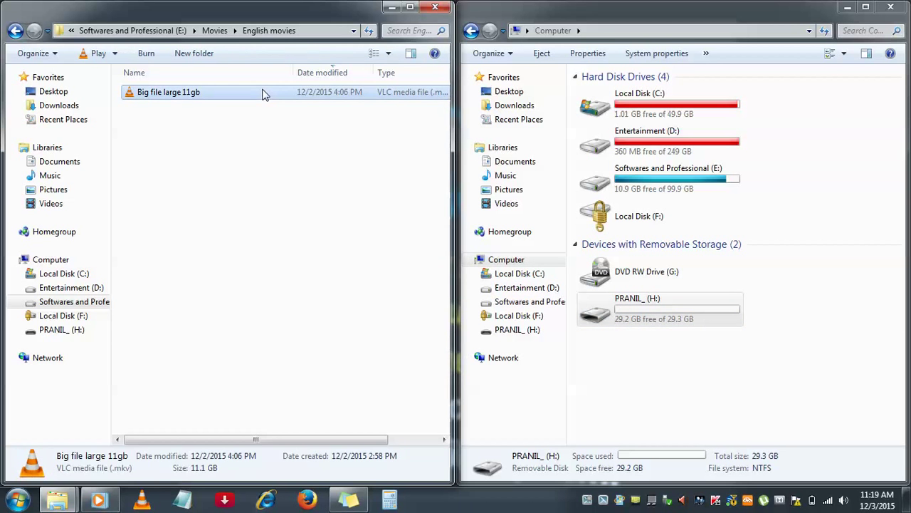
pyautogui.rightClick(263, 94)
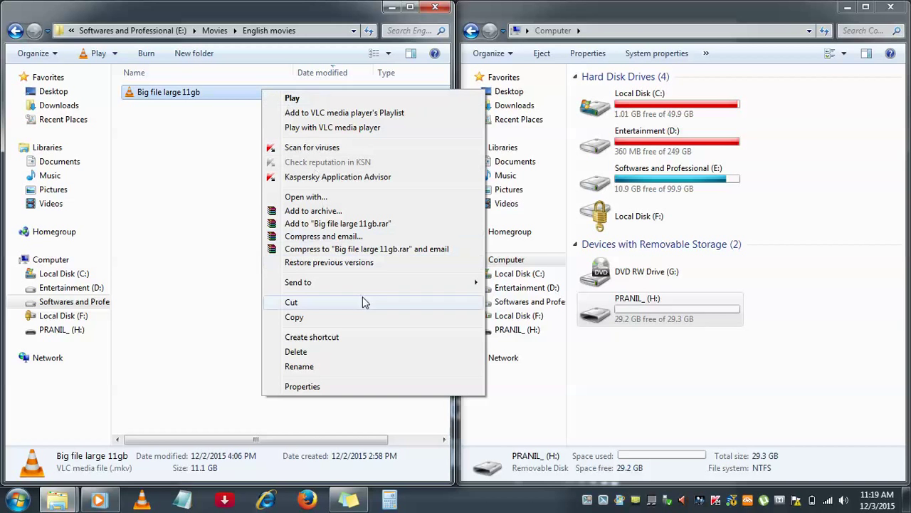
pyautogui.moveTo(362, 284)
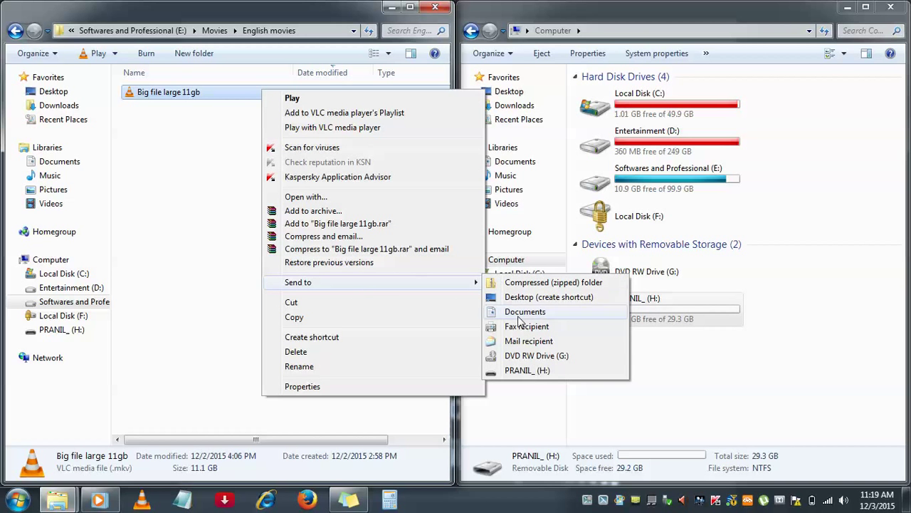
pyautogui.click(538, 371)
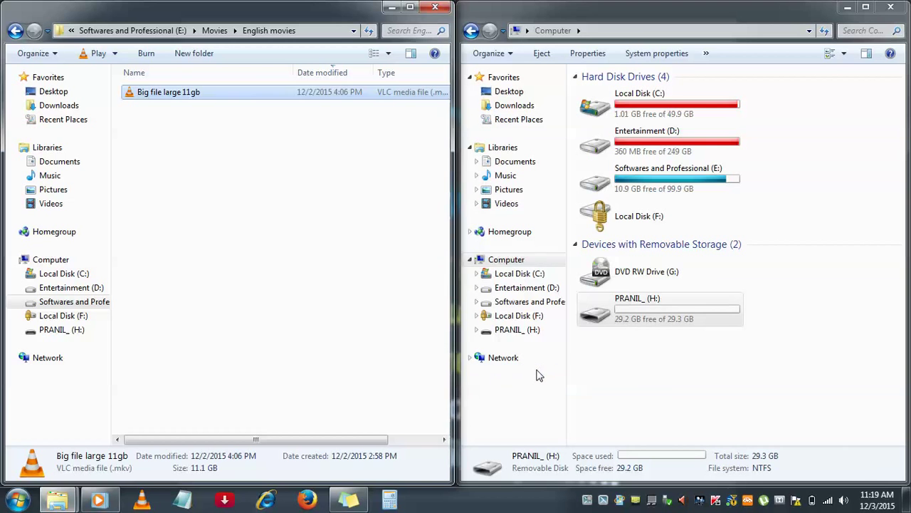